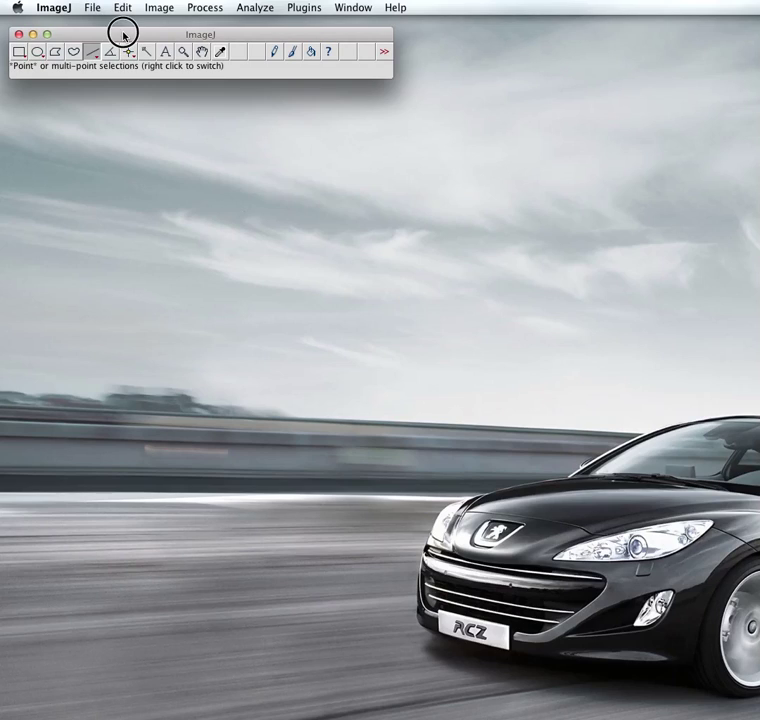
Open 'SEM wafer cross.png' and move its image window up and to the right
{"action": "left_click_drag", "start_coordinate": [122, 33], "coordinate": [122, 38]}
{"action": "left_click", "coordinate": [96, 11]}
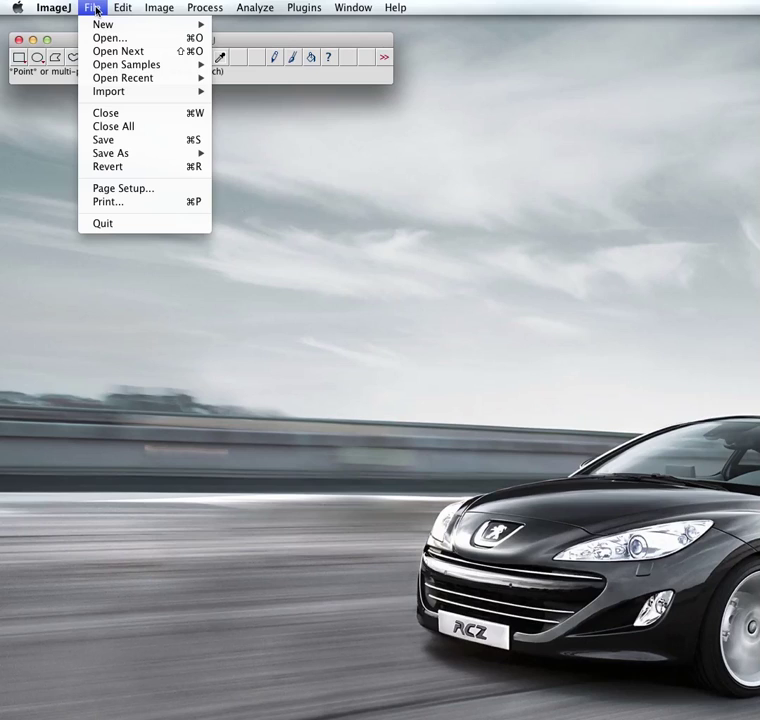
{"action": "left_click", "coordinate": [107, 40]}
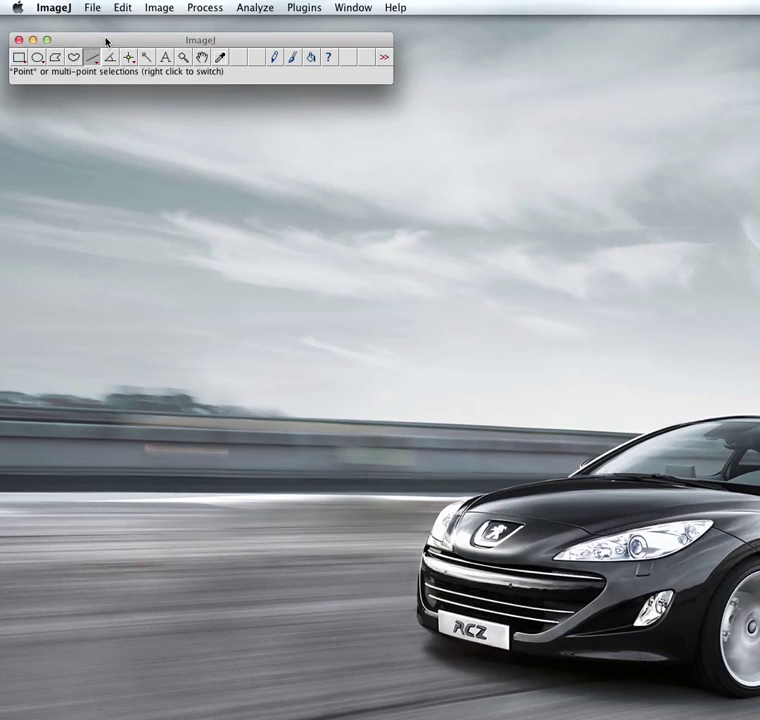
{"action": "key", "text": "Escape"}
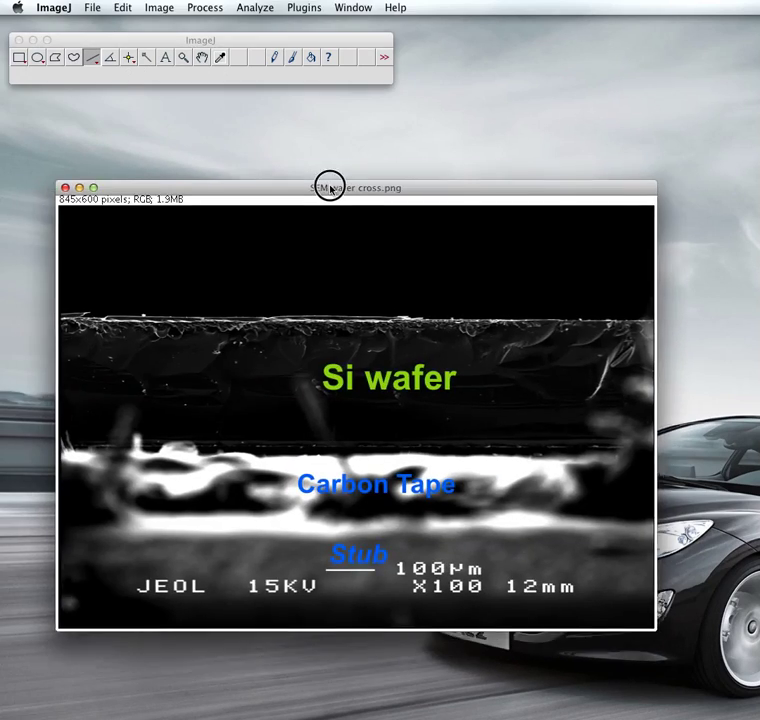
{"action": "left_click_drag", "start_coordinate": [330, 189], "coordinate": [361, 117]}
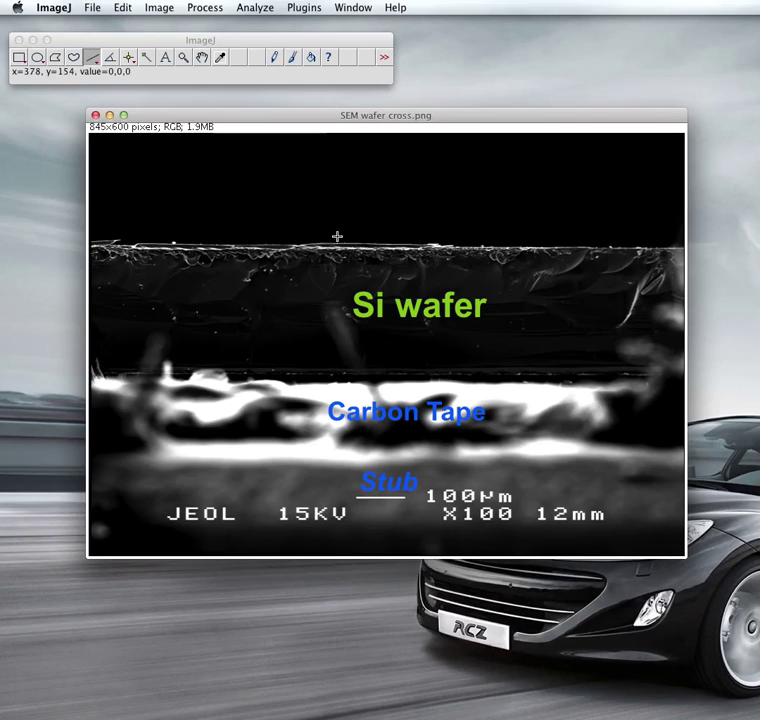
{"action": "left_click_drag", "start_coordinate": [300, 38], "coordinate": [304, 40]}
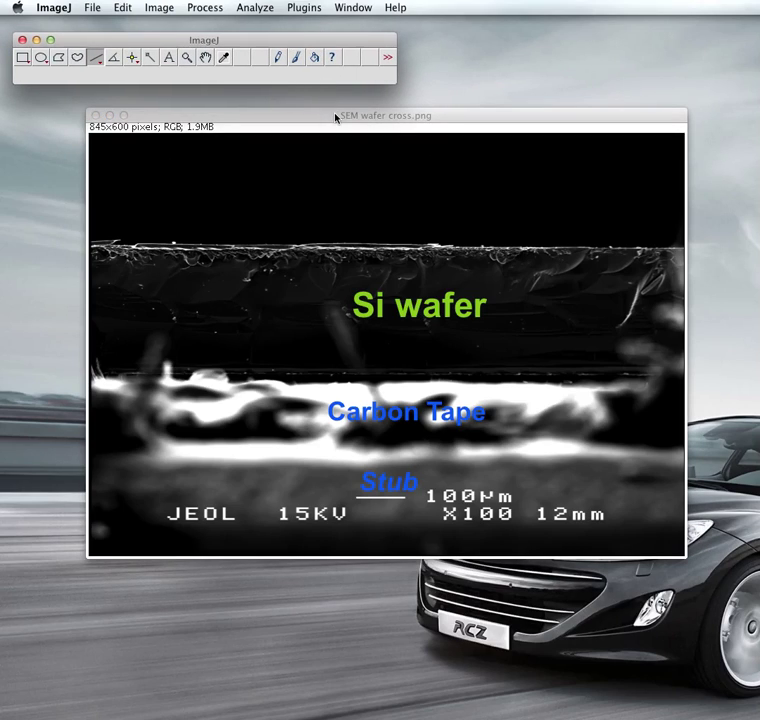
{"action": "left_click_drag", "start_coordinate": [335, 115], "coordinate": [315, 117]}
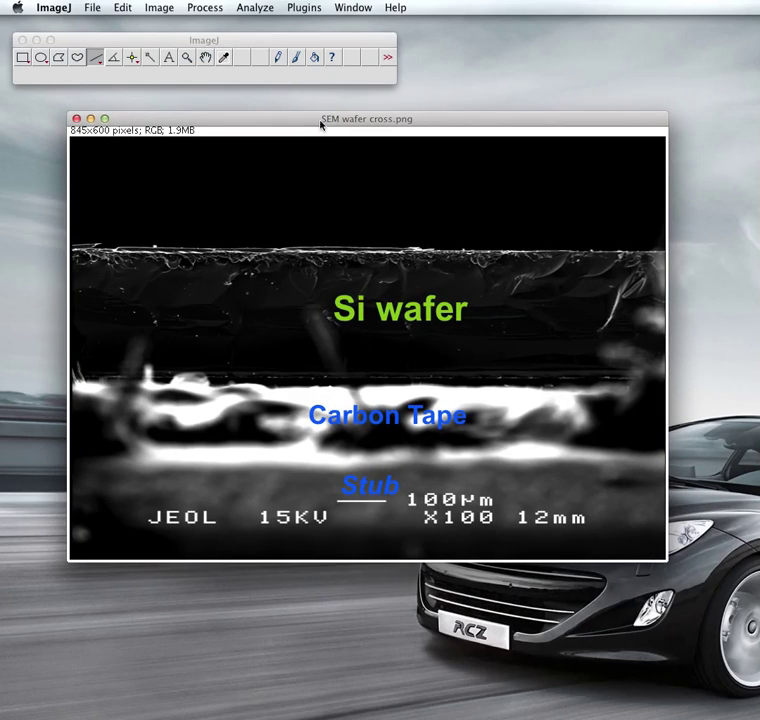
Trace the 100 µm scale bar with a level straight line 69 pixels long
{"action": "left_click", "coordinate": [260, 6]}
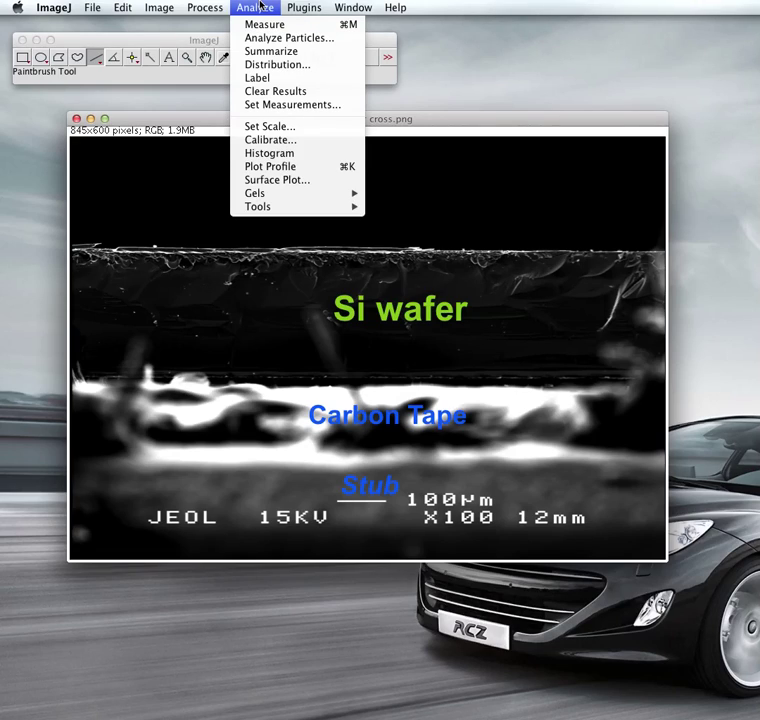
{"action": "left_click", "coordinate": [280, 127]}
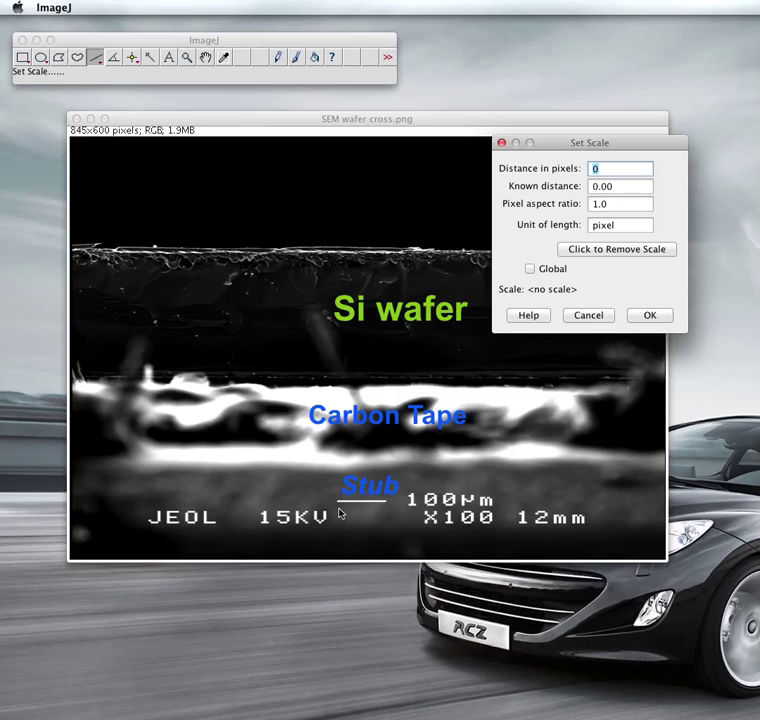
{"action": "left_click", "coordinate": [598, 316]}
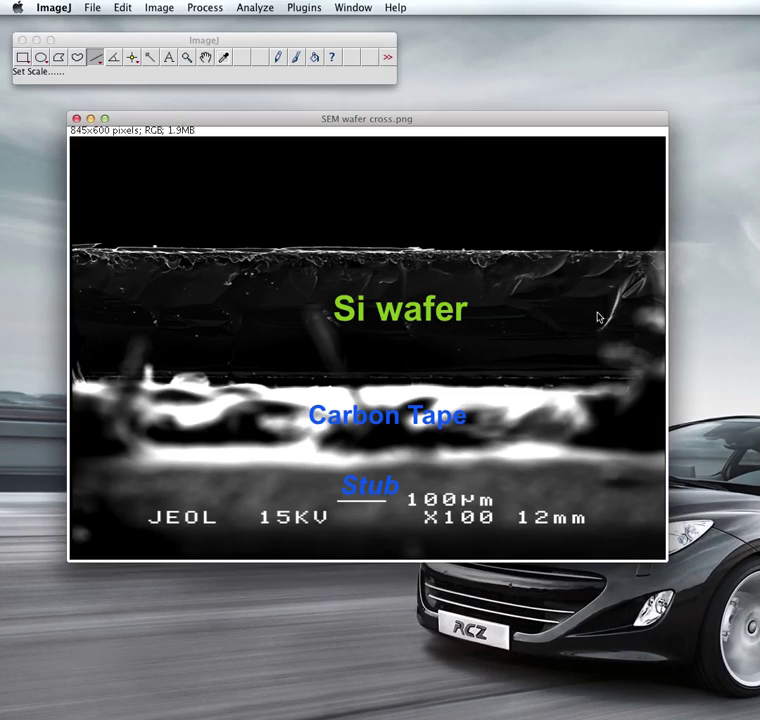
{"action": "mouse_move", "coordinate": [385, 502]}
{"action": "left_mouse_down"}
{"action": "mouse_move", "coordinate": [339, 502]}
{"action": "mouse_move", "coordinate": [387, 502]}
{"action": "left_mouse_up"}
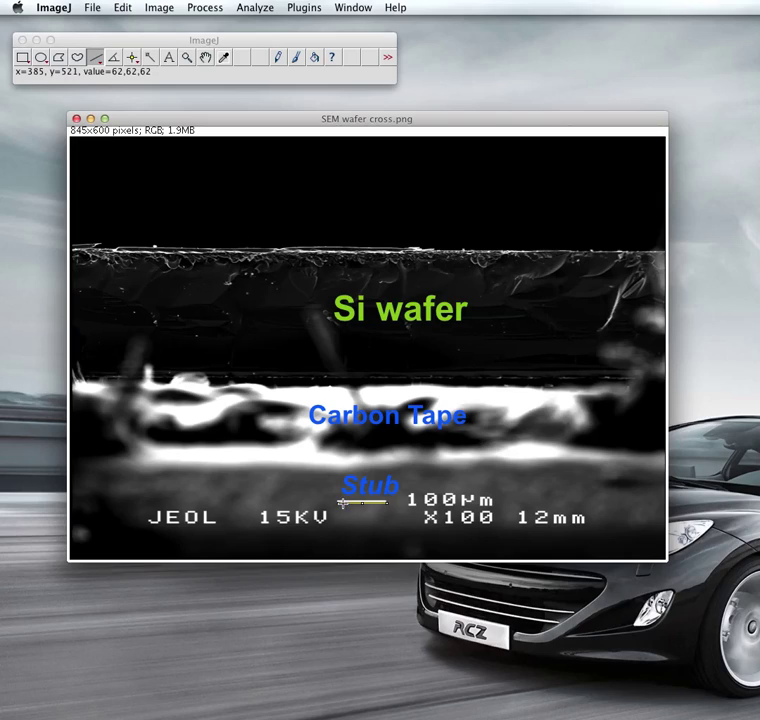
{"action": "left_click", "coordinate": [339, 504]}
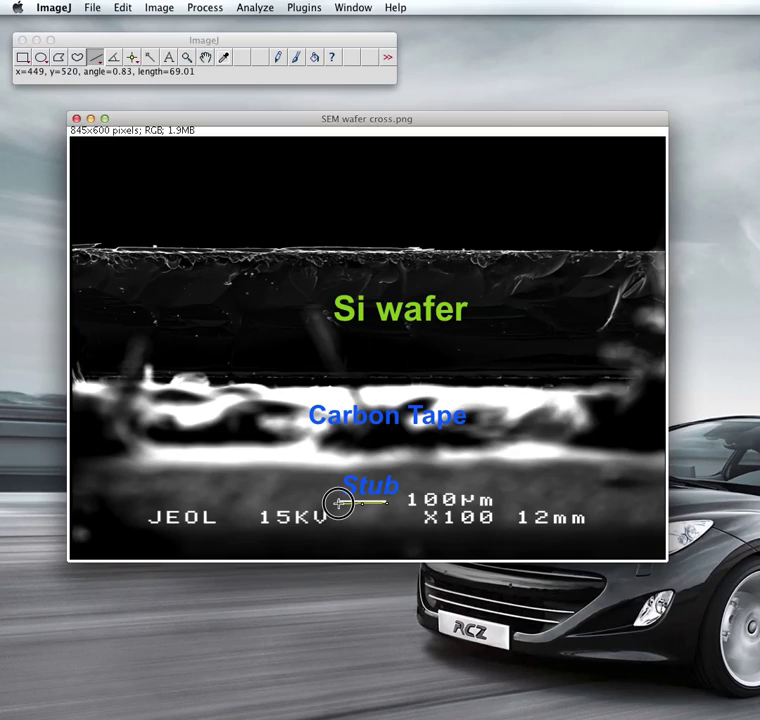
{"action": "left_click_drag", "start_coordinate": [339, 504], "coordinate": [339, 503]}
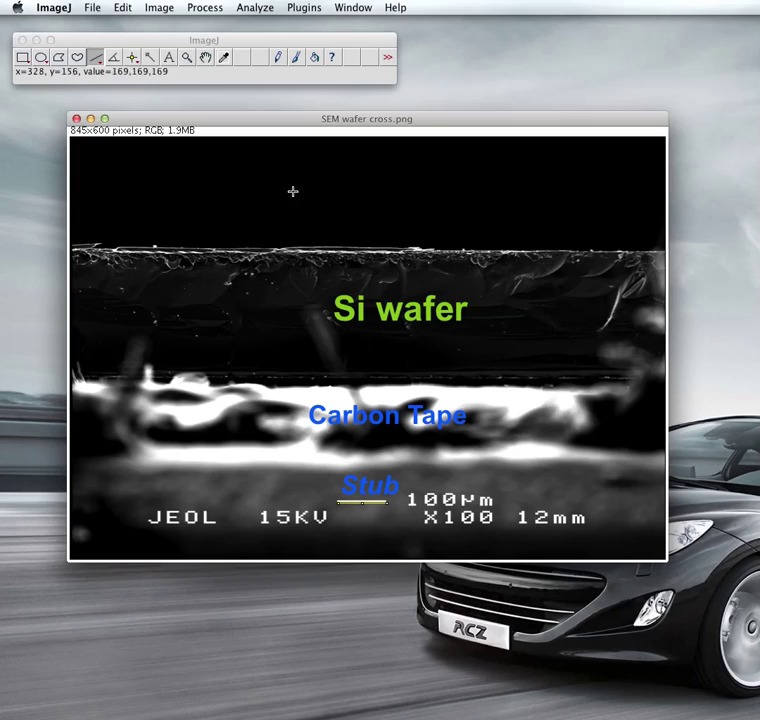
{"action": "left_click", "coordinate": [255, 7]}
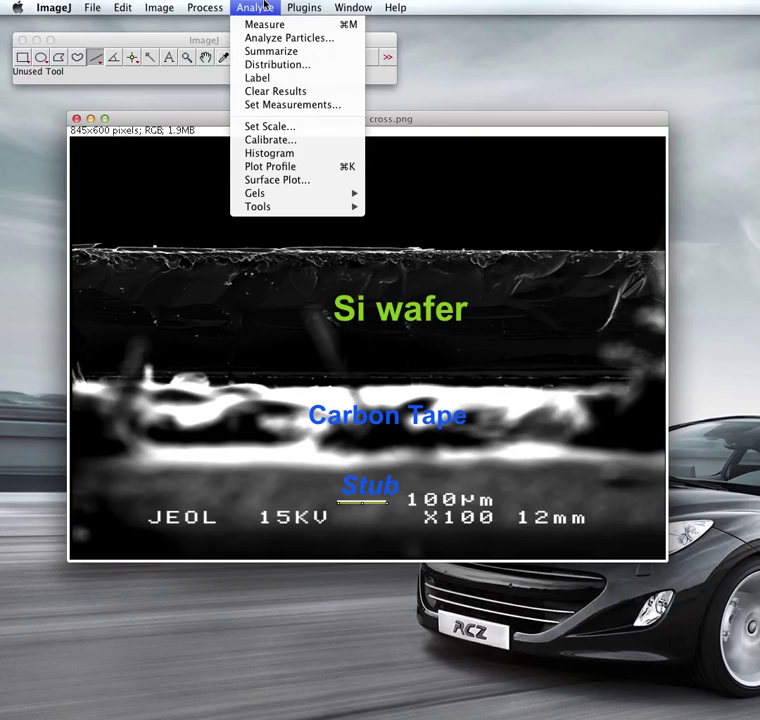
In Set Scale, enter known distance 0.1 and unit mm, giving 690 pixels/mm
{"action": "left_click", "coordinate": [293, 126]}
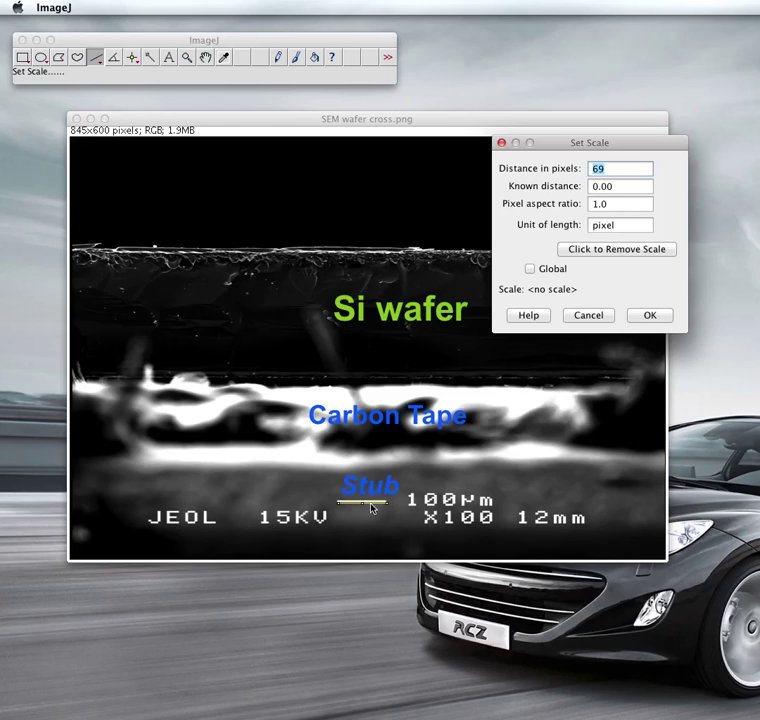
{"action": "left_click", "coordinate": [593, 186]}
{"action": "left_click_drag", "start_coordinate": [624, 188], "coordinate": [572, 184]}
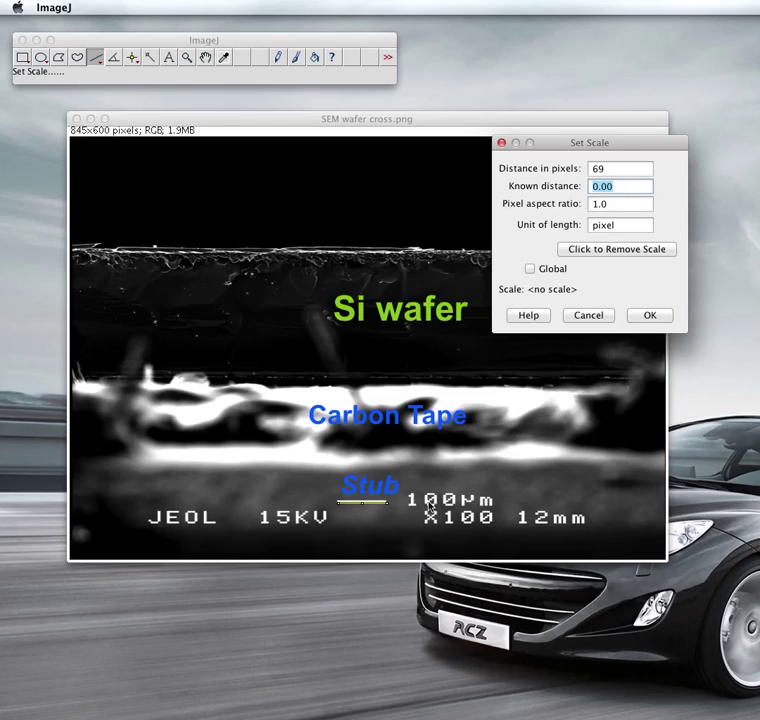
{"action": "type", "text": "0.1"}
{"action": "left_click", "coordinate": [617, 225]}
{"action": "left_click_drag", "start_coordinate": [638, 230], "coordinate": [588, 227]}
{"action": "type", "text": "mm"}
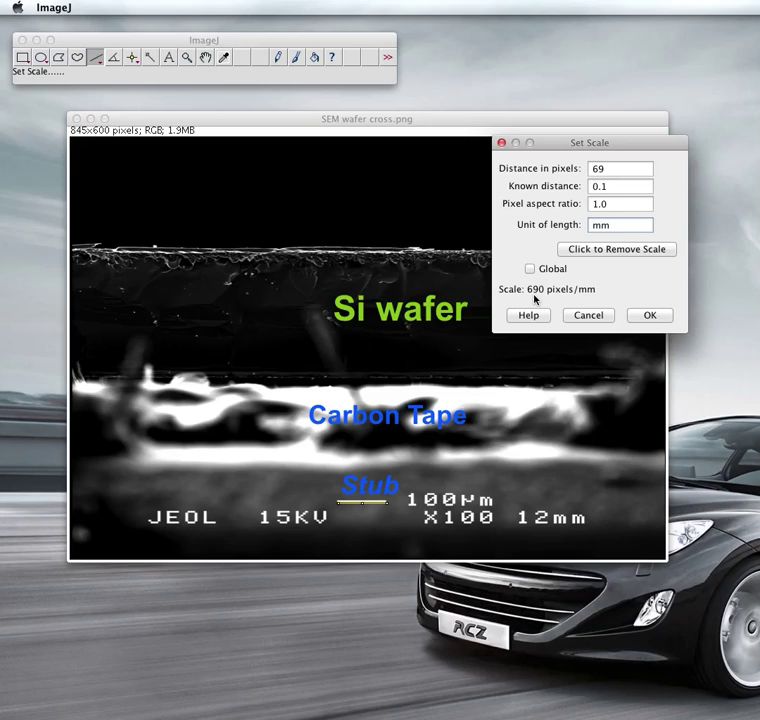
{"action": "left_click", "coordinate": [643, 315]}
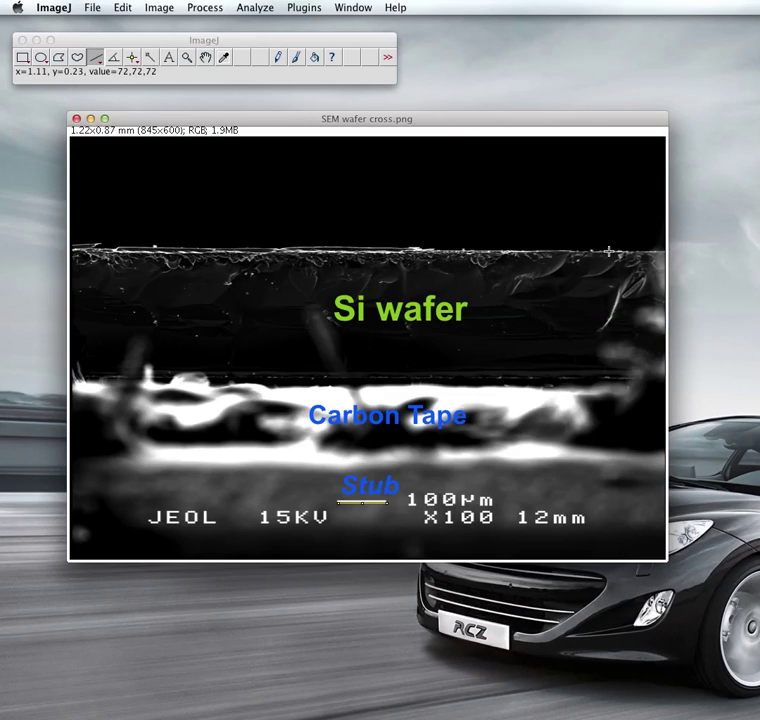
Set measurements to mean, standard deviation and min/max gray value with 3 decimal places
{"action": "left_click", "coordinate": [253, 8]}
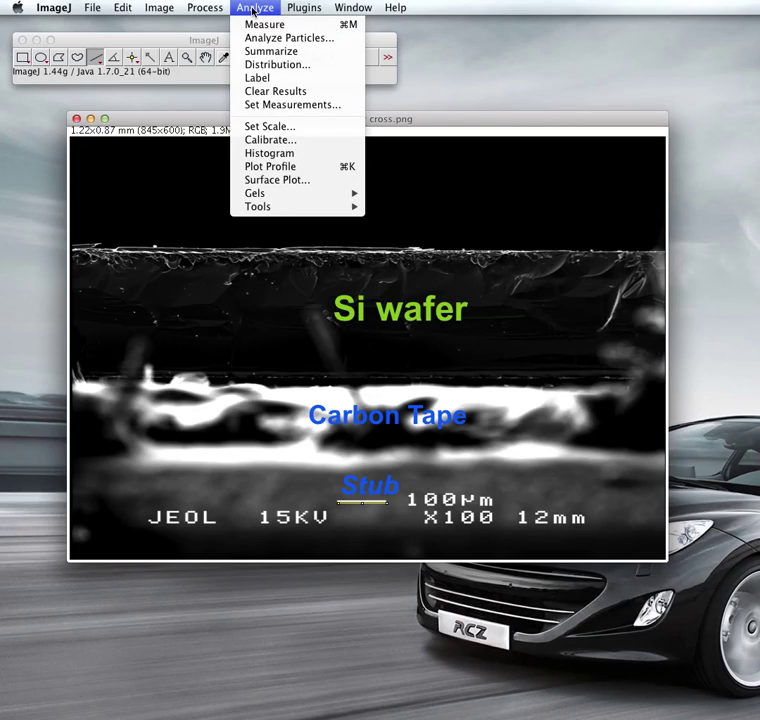
{"action": "left_click", "coordinate": [287, 106]}
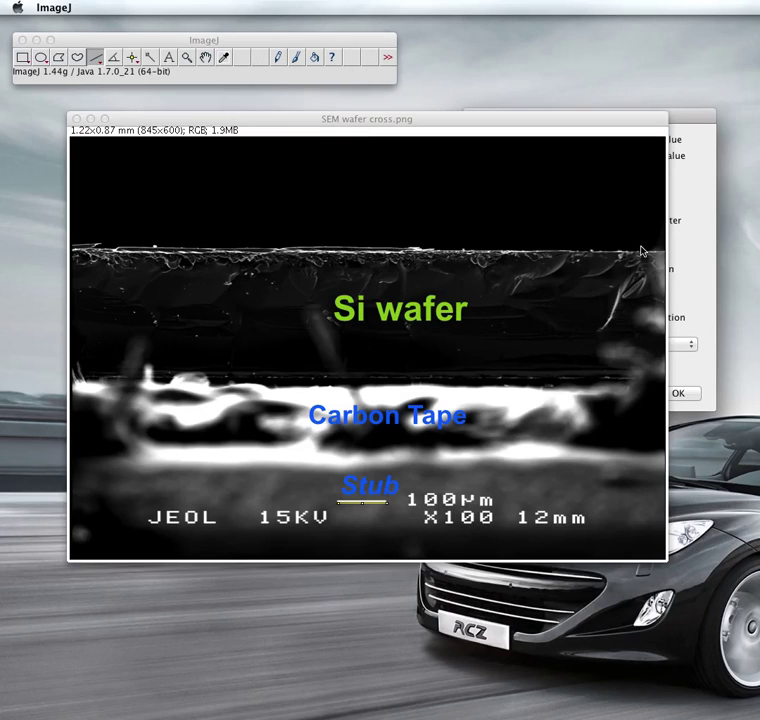
{"action": "left_click_drag", "start_coordinate": [688, 122], "coordinate": [687, 66]}
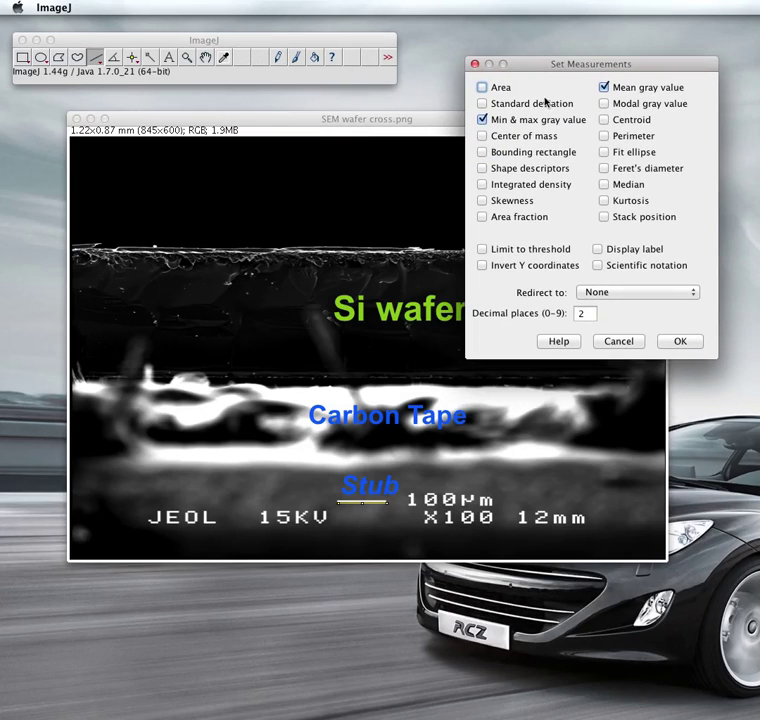
{"action": "left_click", "coordinate": [483, 104]}
{"action": "left_click", "coordinate": [576, 312]}
{"action": "left_click_drag", "start_coordinate": [589, 313], "coordinate": [576, 313]}
{"action": "left_click", "coordinate": [686, 342]}
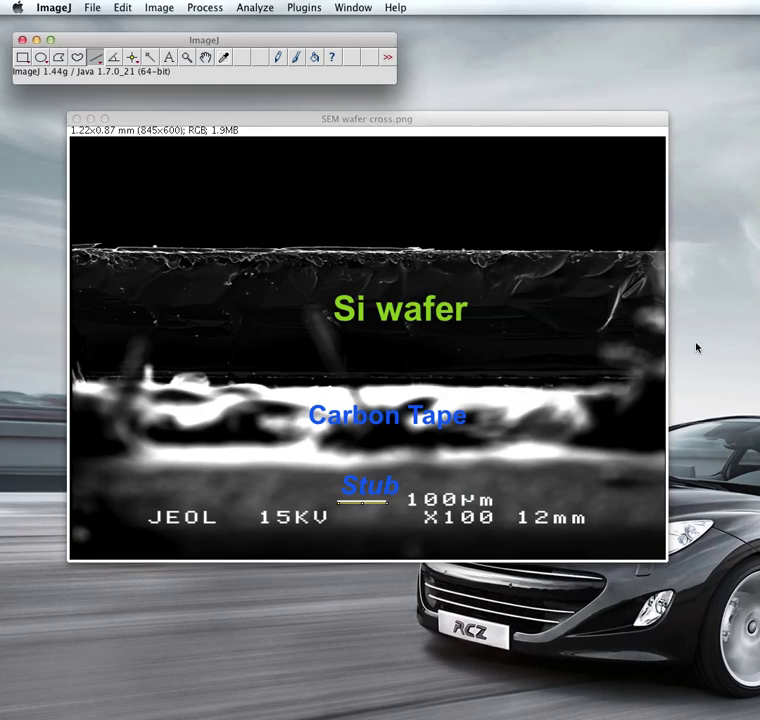
Place Results below the image and measure the scale-bar line (length 0.100 mm)
{"action": "left_click_drag", "start_coordinate": [746, 315], "coordinate": [527, 541]}
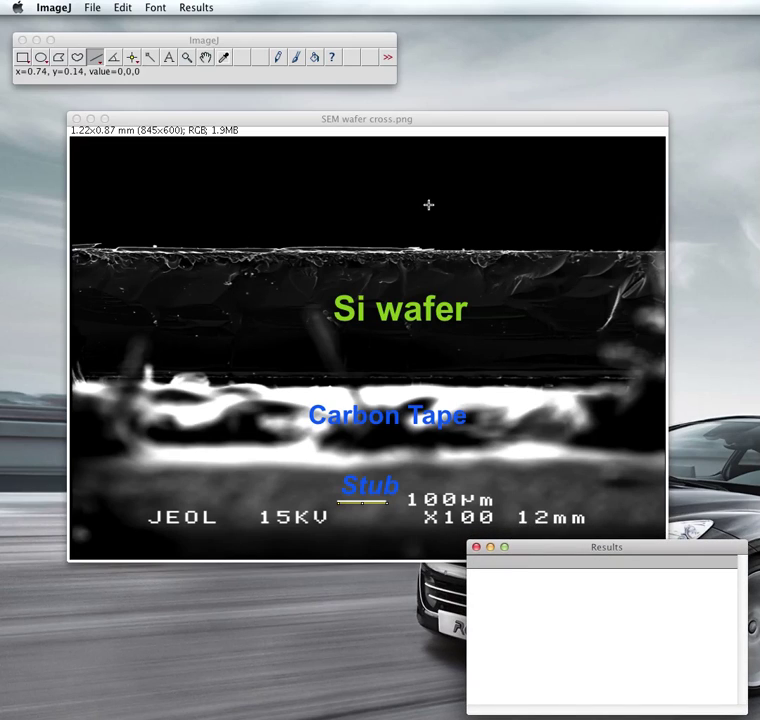
{"action": "left_click_drag", "start_coordinate": [416, 119], "coordinate": [361, 95]}
{"action": "left_click", "coordinate": [262, 9]}
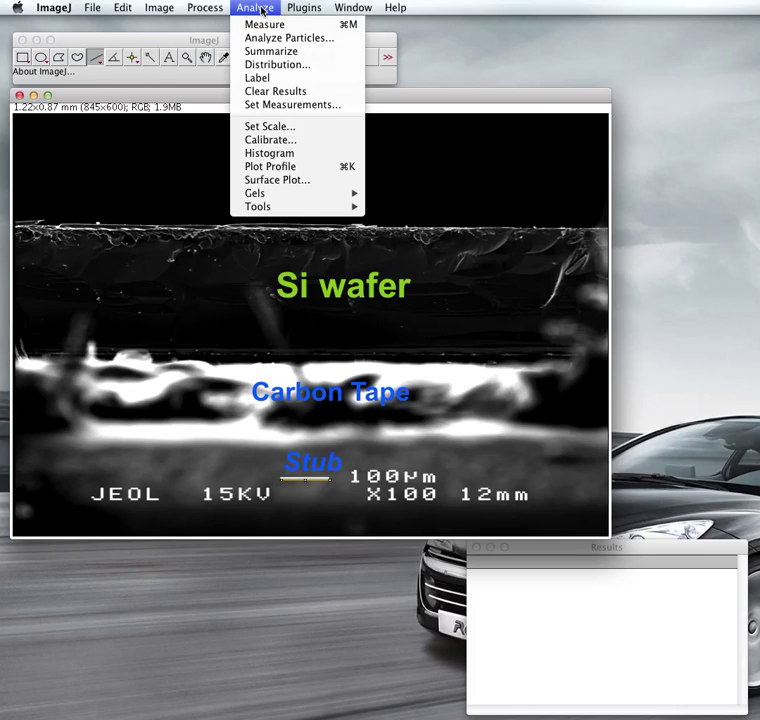
{"action": "left_click", "coordinate": [262, 24]}
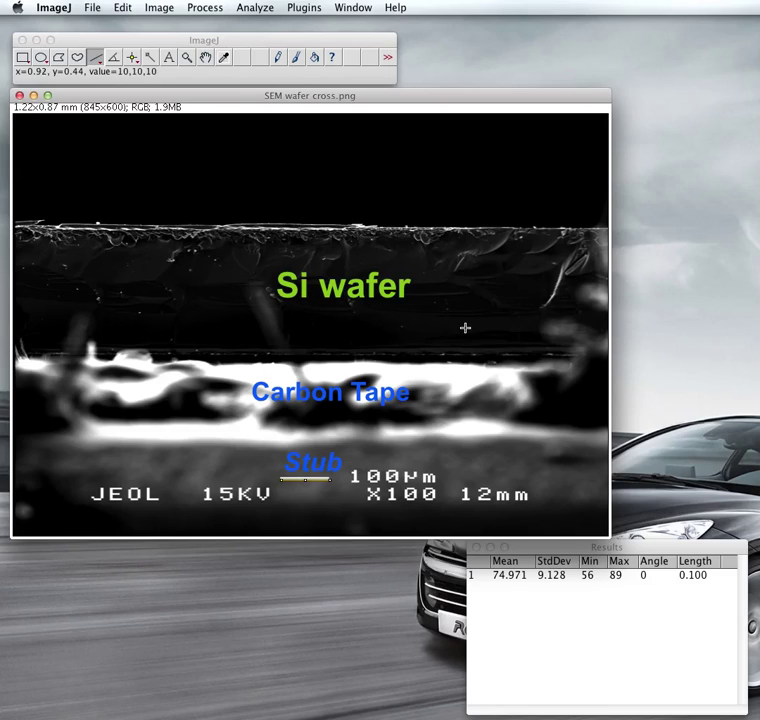
Measure three vertical thickness lines across the Si wafer: 0.278, 0.283 and 0.283 mm
{"action": "left_click_drag", "start_coordinate": [469, 362], "coordinate": [469, 229]}
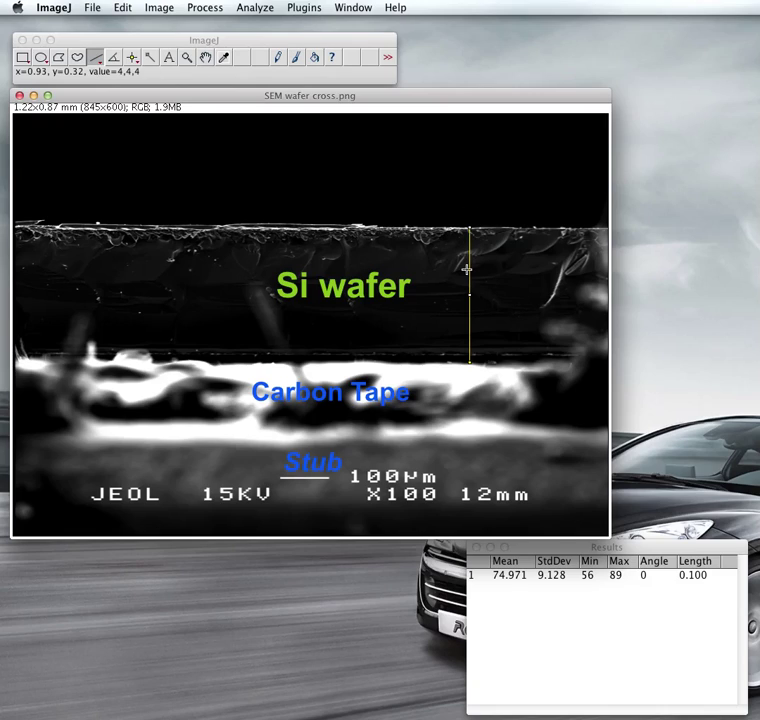
{"action": "left_click", "coordinate": [264, 9]}
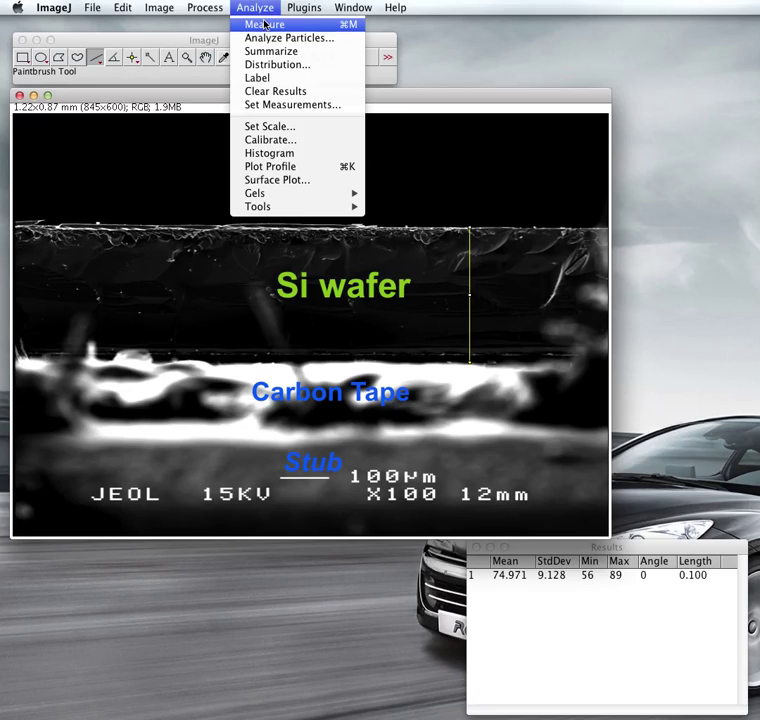
{"action": "left_click", "coordinate": [265, 24]}
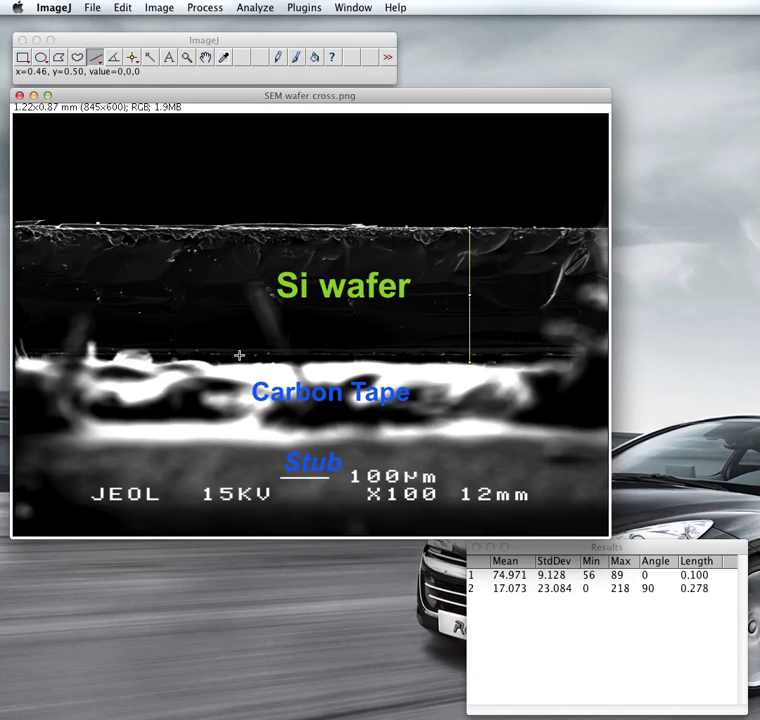
{"action": "left_click_drag", "start_coordinate": [232, 361], "coordinate": [231, 223]}
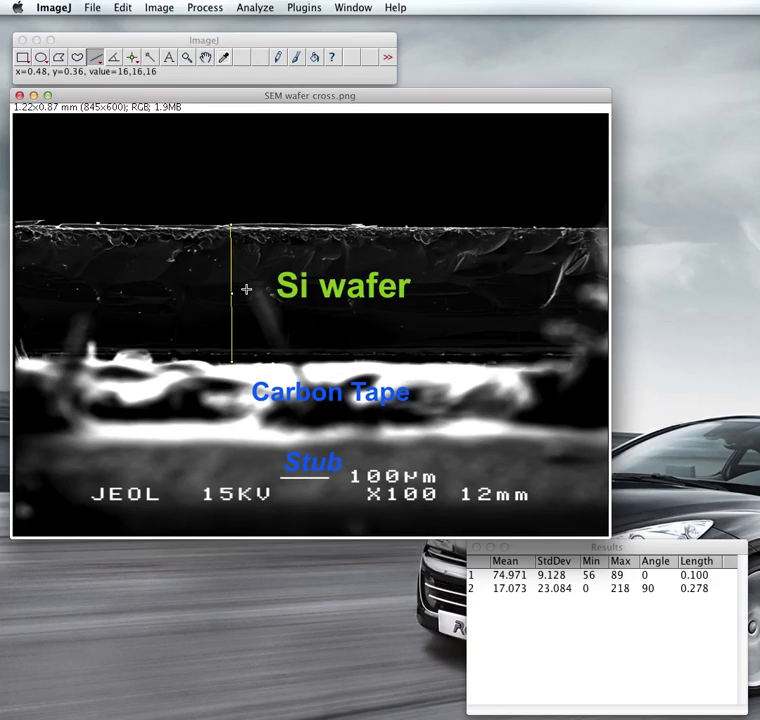
{"action": "key", "text": "super+m"}
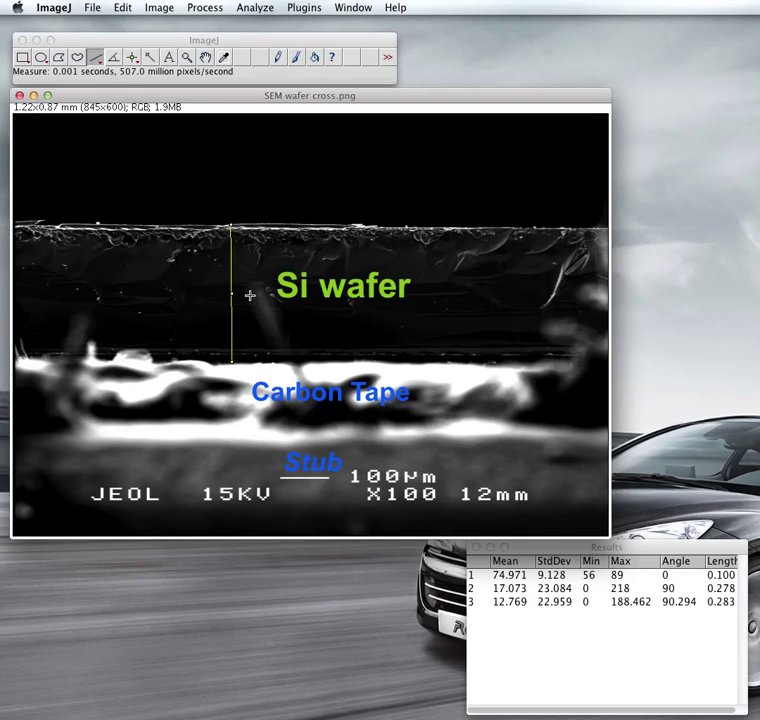
{"action": "left_click_drag", "start_coordinate": [486, 364], "coordinate": [487, 229]}
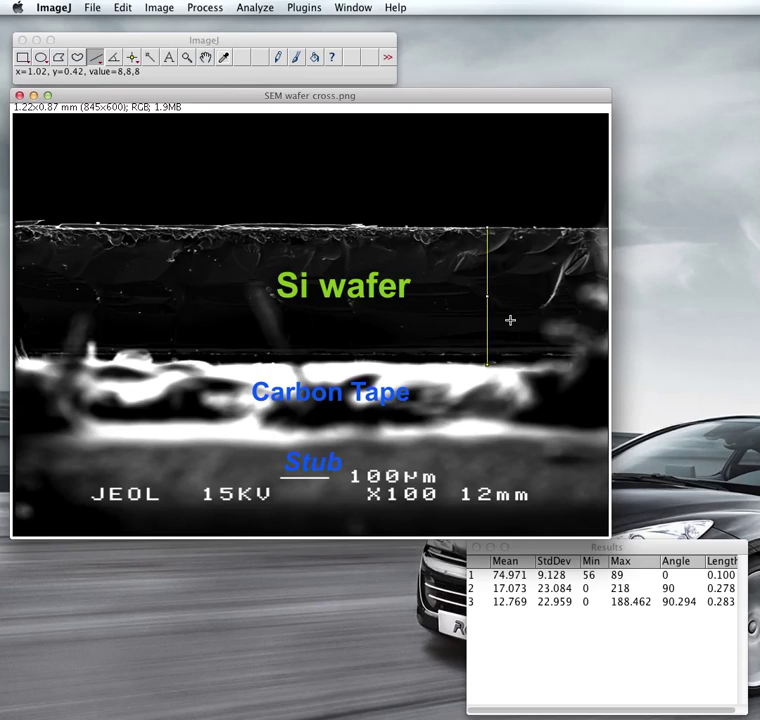
{"action": "key", "text": "super+m"}
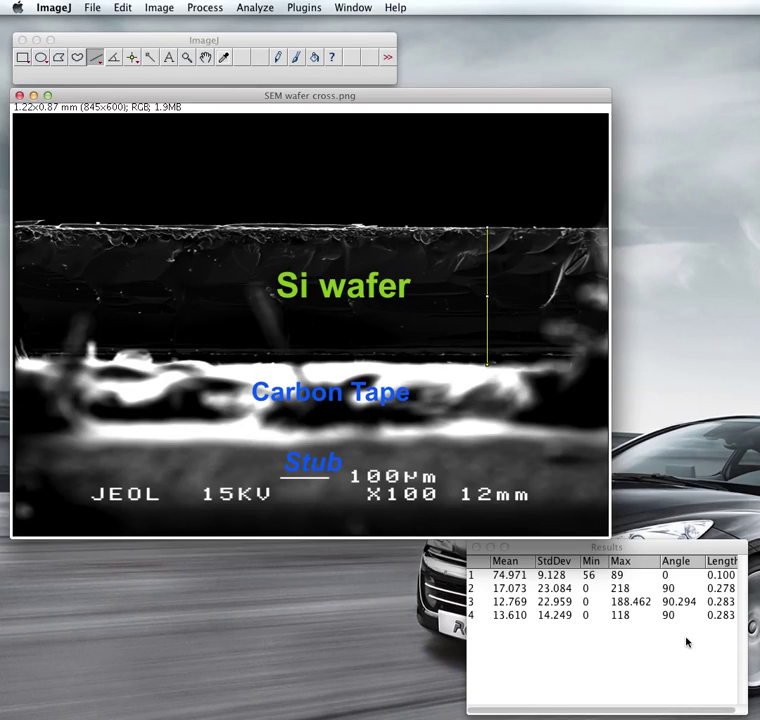
{"action": "left_click", "coordinate": [267, 10]}
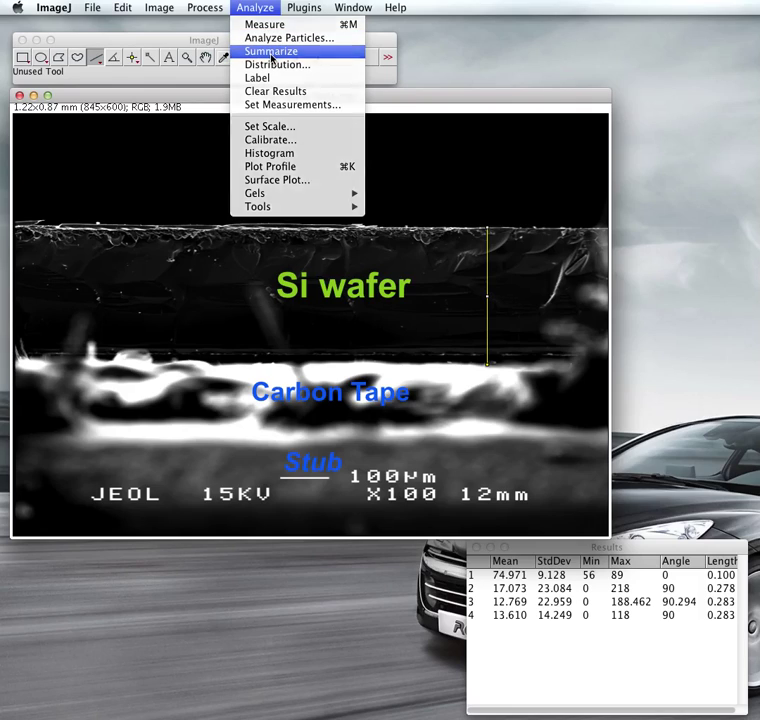
Summarize Results (Length mean 0.236, SD 0.091) and widen the window to show Length
{"action": "left_click", "coordinate": [271, 56]}
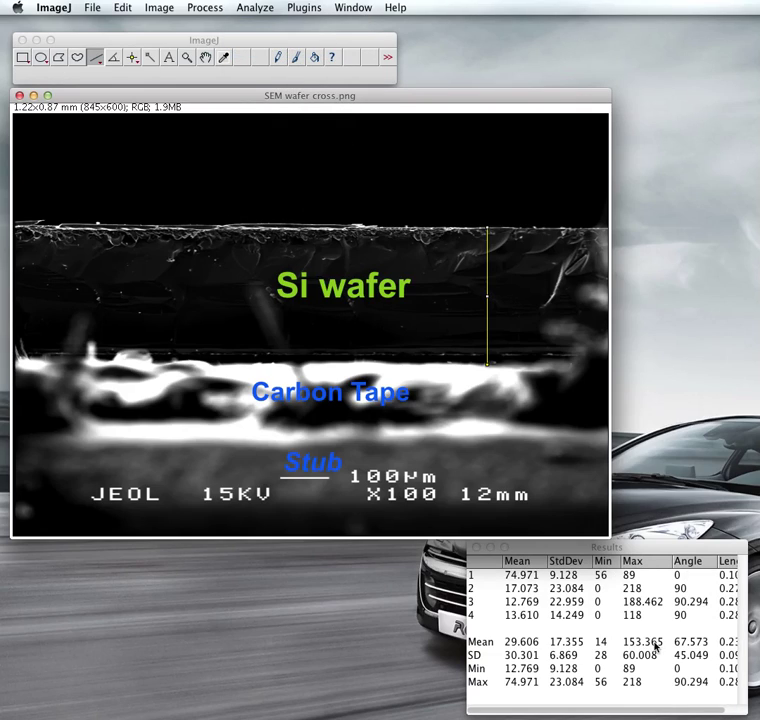
{"action": "mouse_move", "coordinate": [658, 714]}
{"action": "left_mouse_down"}
{"action": "mouse_move", "coordinate": [679, 712]}
{"action": "mouse_move", "coordinate": [662, 713]}
{"action": "left_mouse_up"}
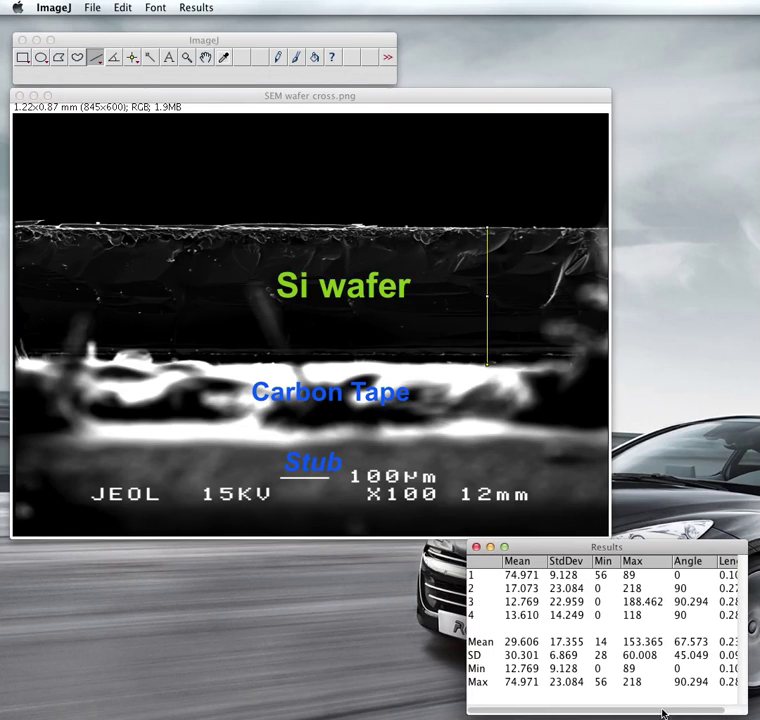
{"action": "left_click_drag", "start_coordinate": [466, 628], "coordinate": [379, 627]}
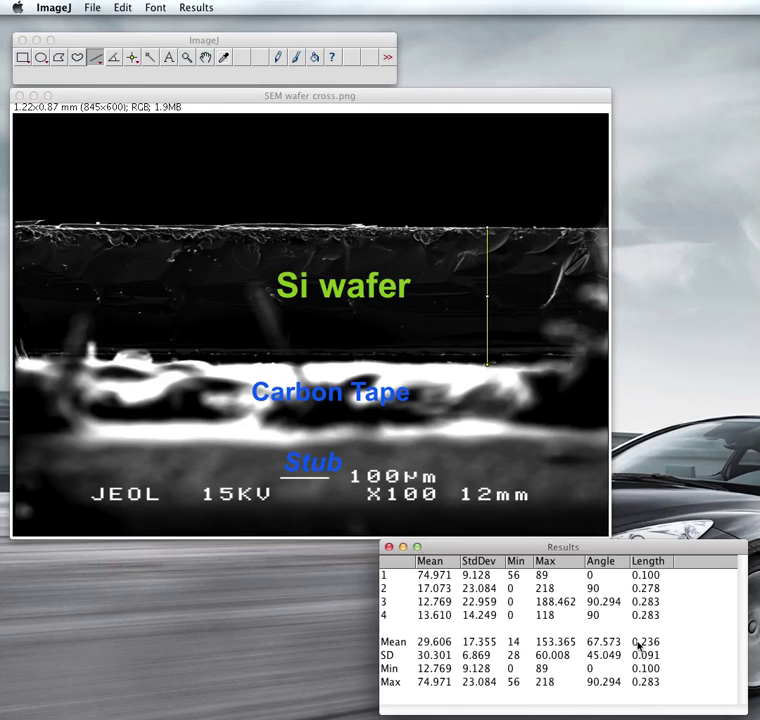
{"action": "left_click", "coordinate": [360, 97]}
{"action": "left_click", "coordinate": [263, 7]}
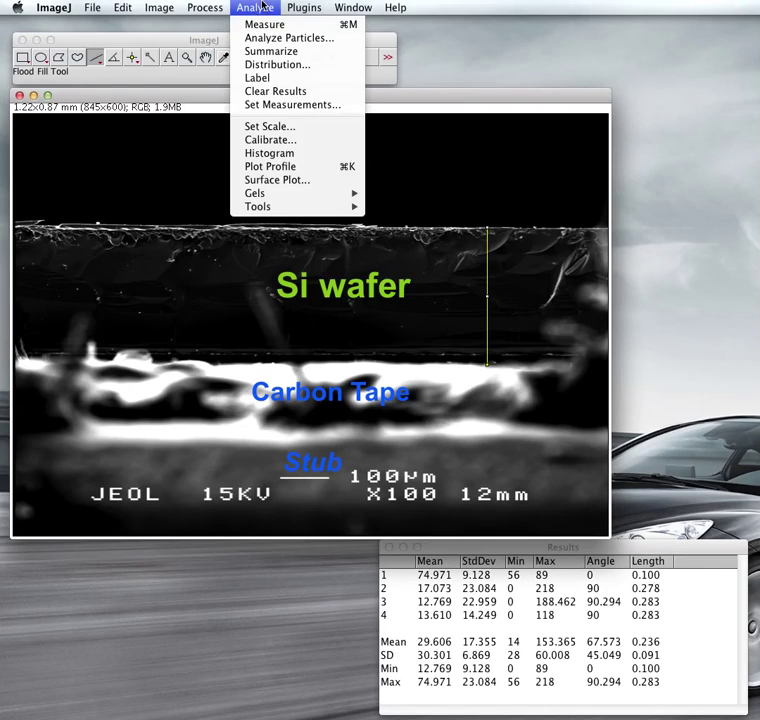
Plot the Mean distribution histogram, close it, and move Results under the image
{"action": "left_click", "coordinate": [271, 63]}
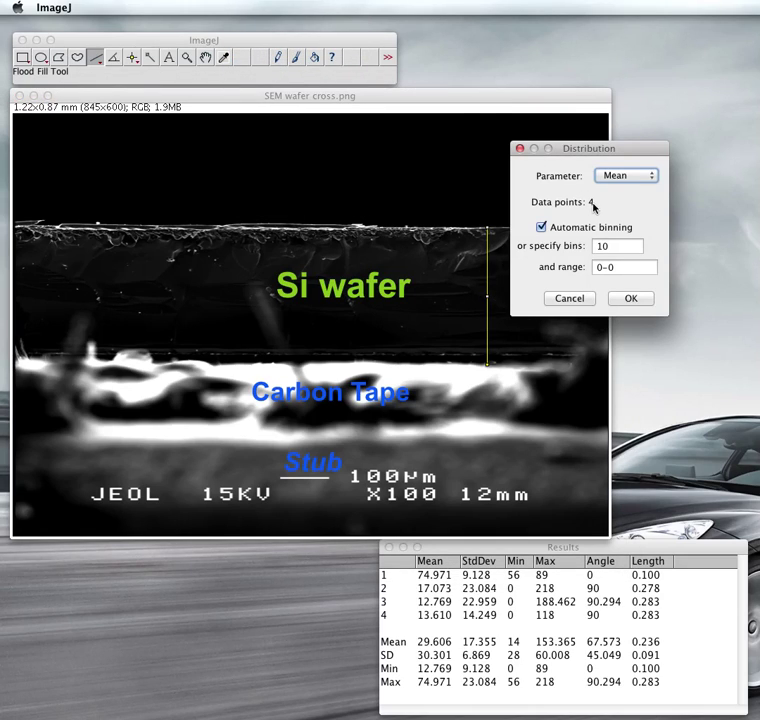
{"action": "left_click", "coordinate": [626, 300]}
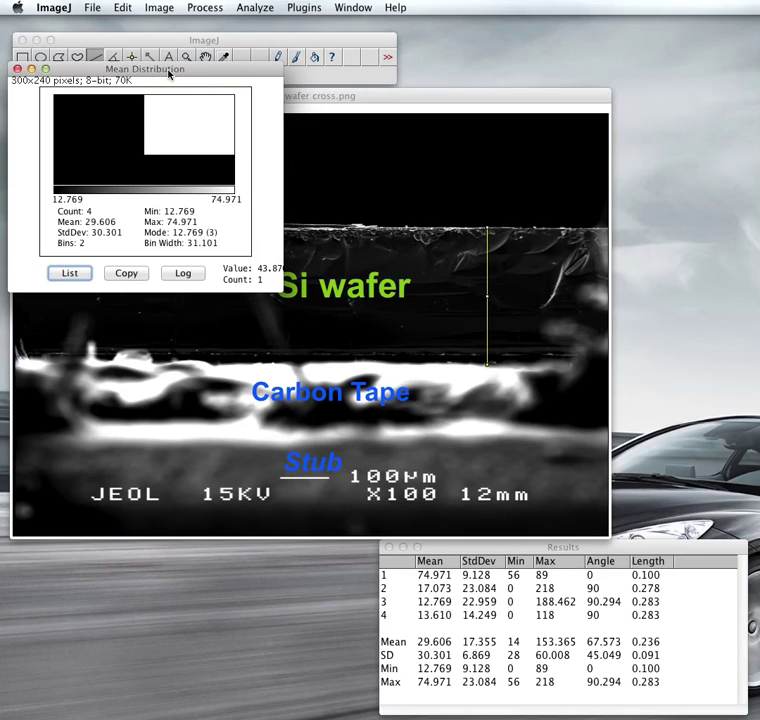
{"action": "left_click_drag", "start_coordinate": [168, 73], "coordinate": [187, 487]}
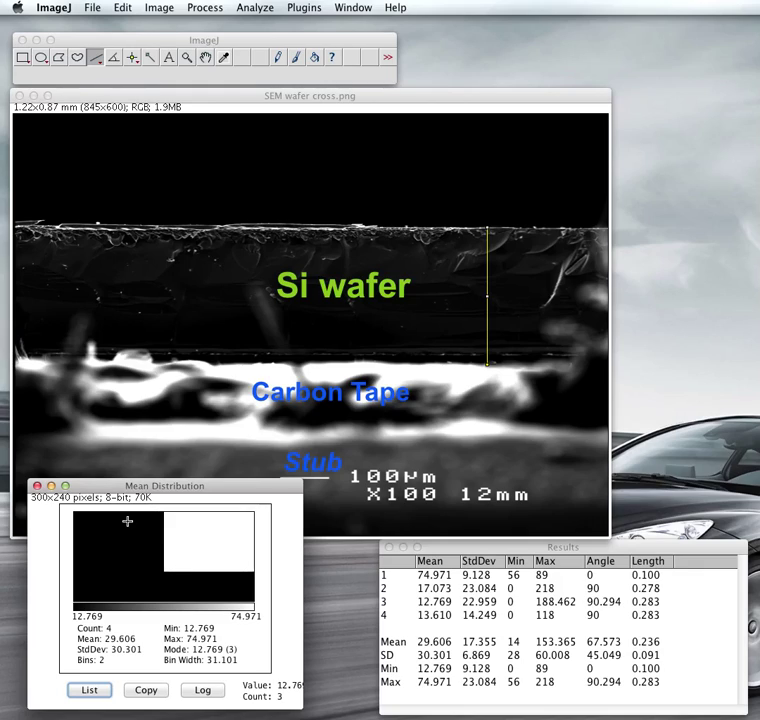
{"action": "left_click", "coordinate": [37, 487]}
{"action": "left_click", "coordinate": [581, 557]}
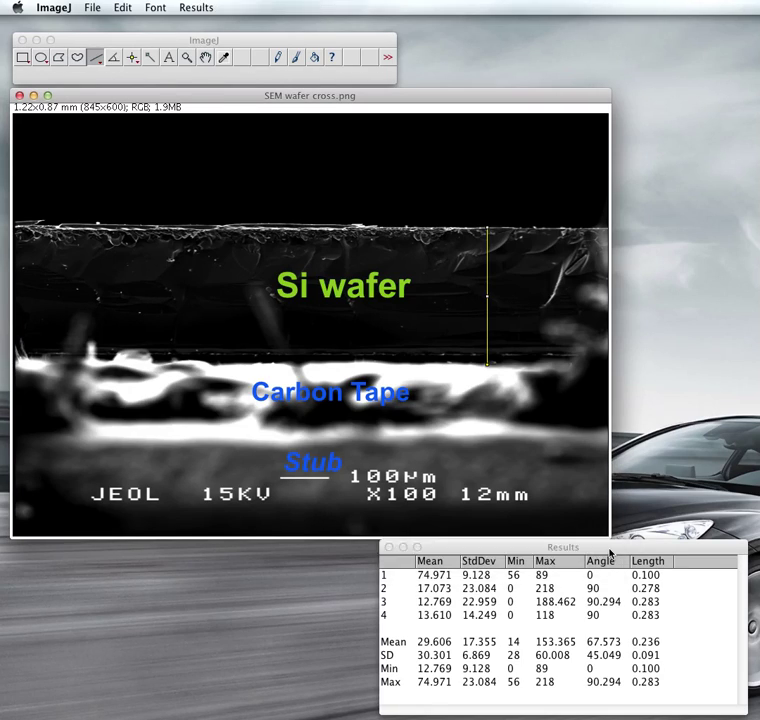
{"action": "left_click_drag", "start_coordinate": [607, 546], "coordinate": [408, 563]}
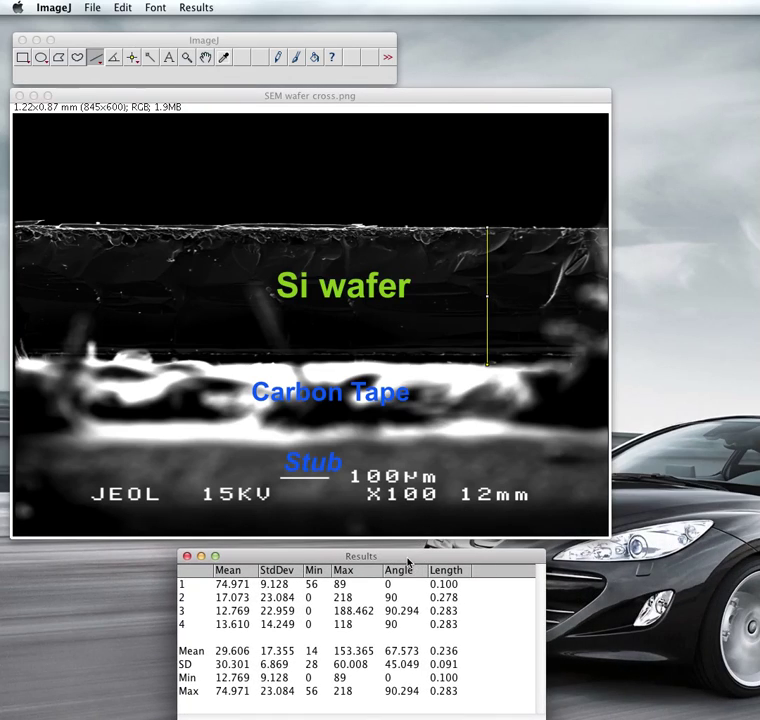